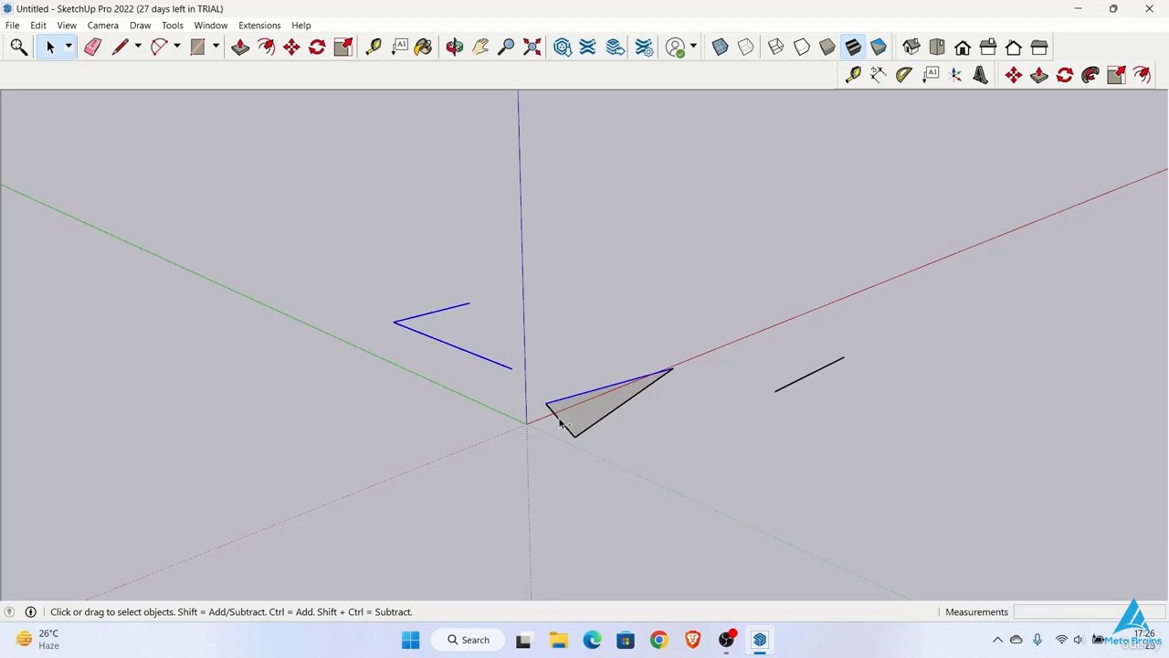
Step: Delete all the loose lines and the triangular face so the model is empty
{"action": "left_click", "coordinate": [621, 437]}
{"action": "left_click_drag", "start_coordinate": [415, 342], "coordinate": [508, 380]}
{"action": "left_click_drag", "start_coordinate": [388, 302], "coordinate": [492, 378]}
{"action": "left_click_drag", "start_coordinate": [425, 280], "coordinate": [410, 281]}
{"action": "key", "text": "Delete"}
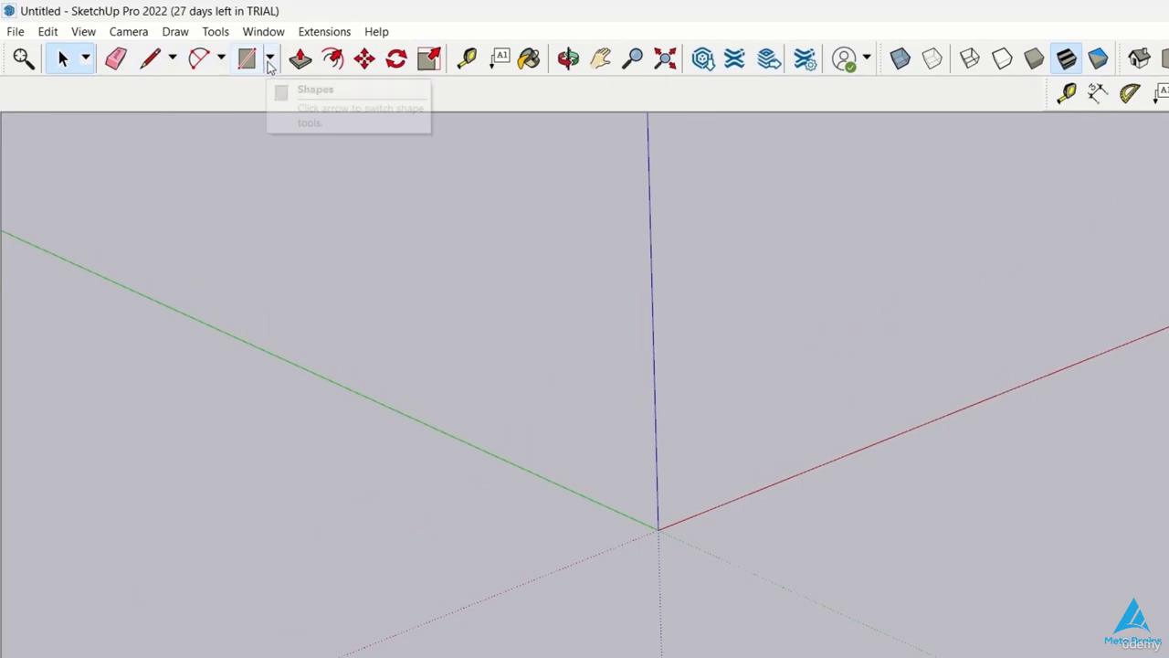
Step: Draw a small upright square near the origin with the Rectangle tool, its drawing plane locked to the green axis
{"action": "left_click", "coordinate": [270, 58]}
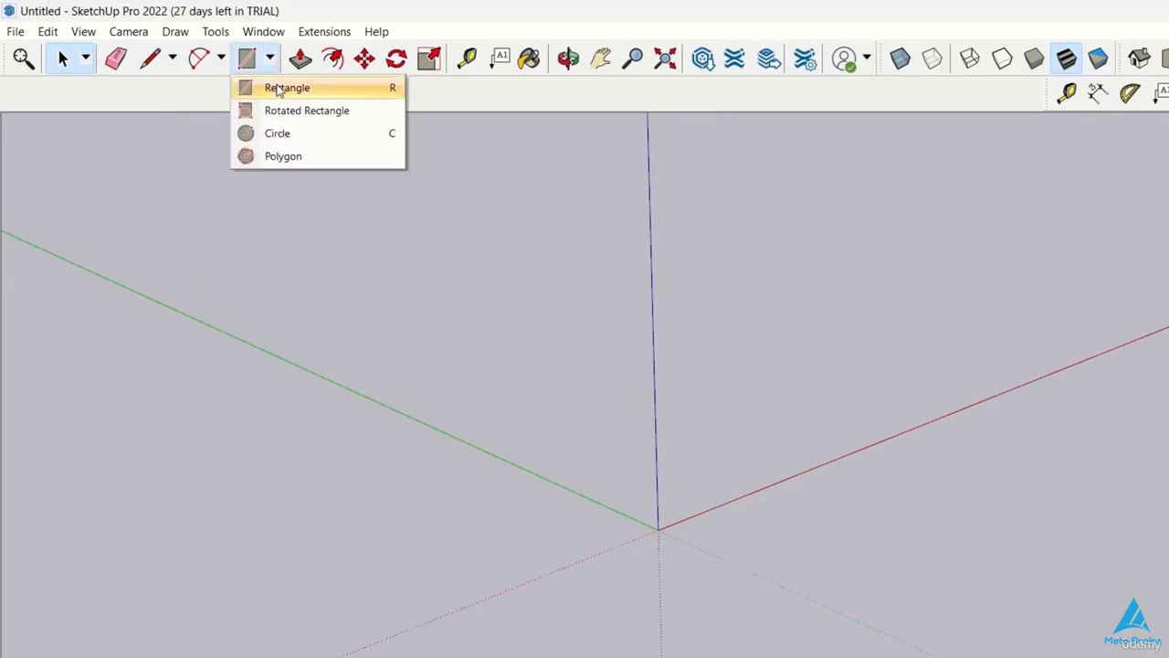
{"action": "left_click", "coordinate": [283, 87]}
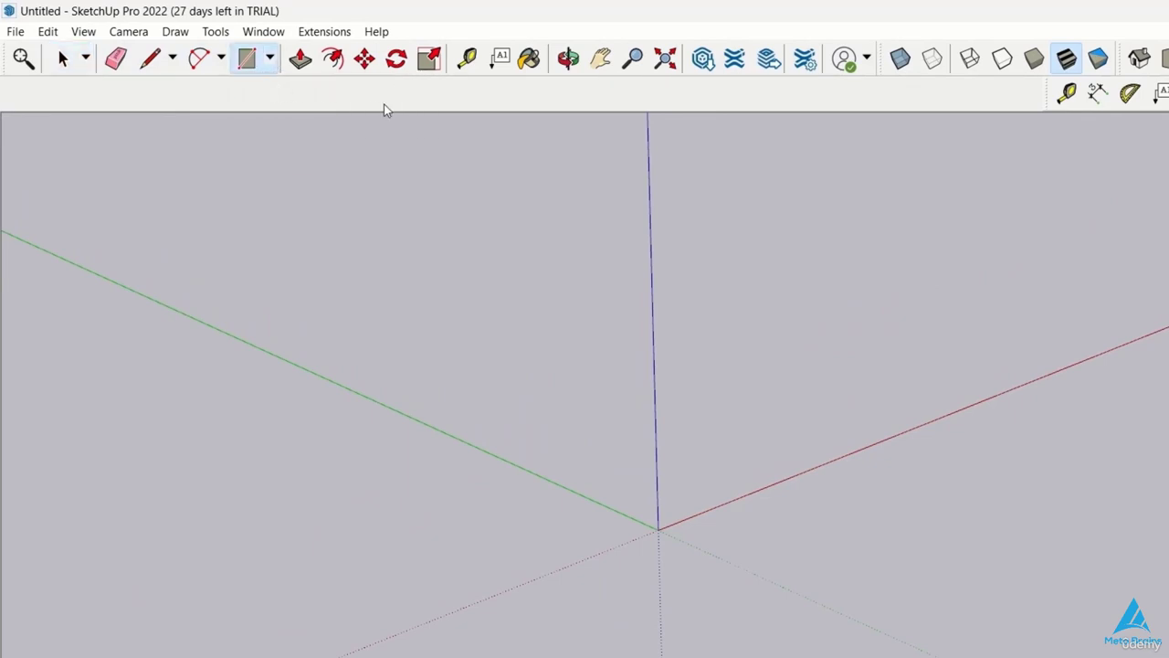
{"action": "left_click", "coordinate": [271, 58]}
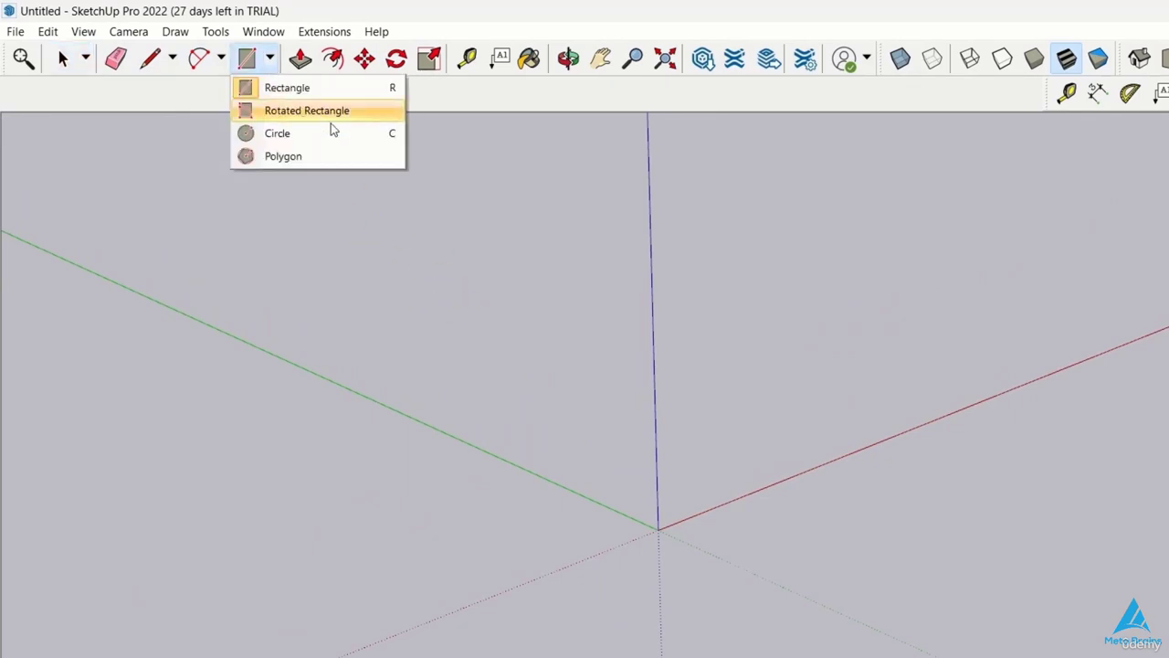
{"action": "left_click", "coordinate": [394, 95]}
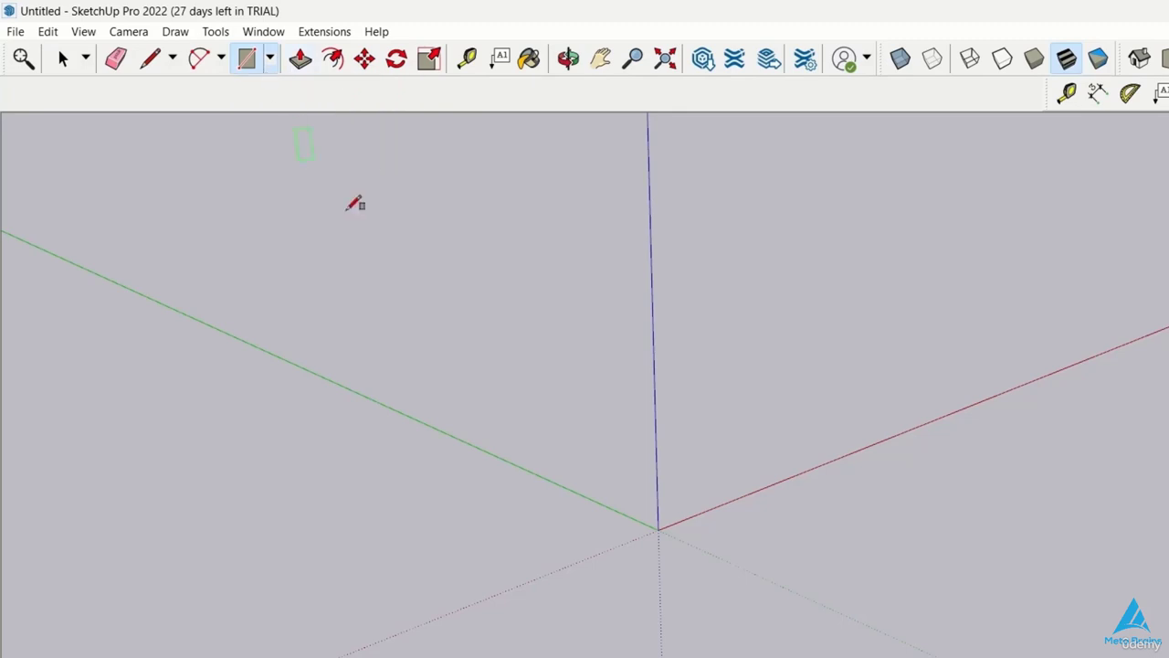
{"action": "left_click", "coordinate": [715, 457]}
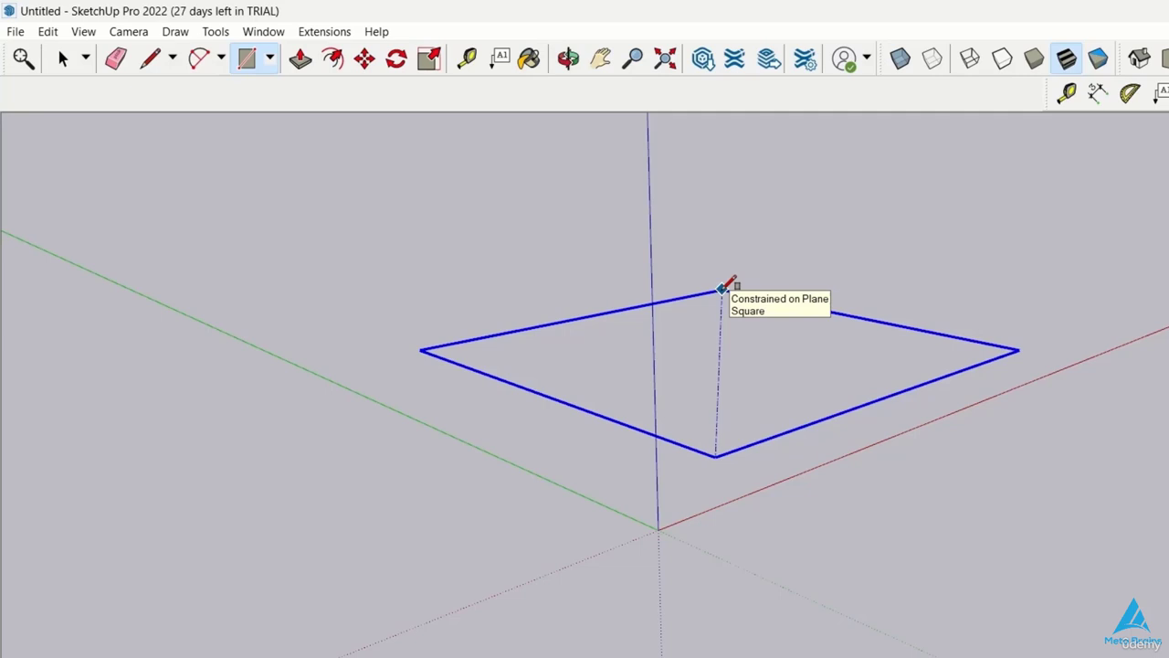
{"action": "key", "text": "Right"}
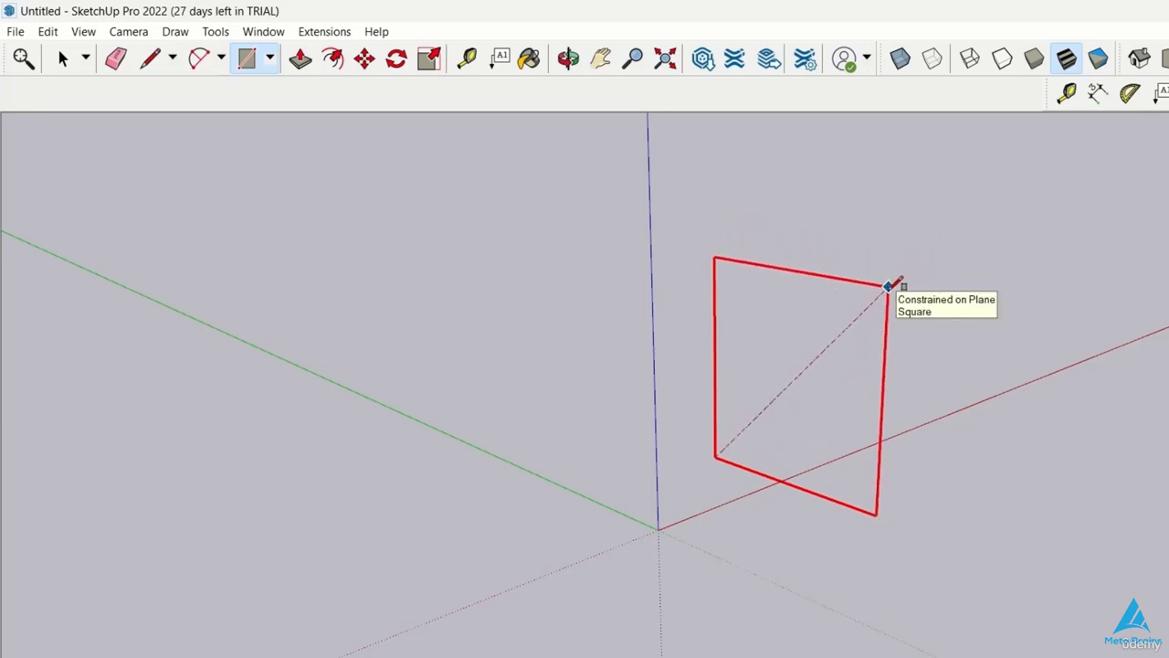
{"action": "key", "text": "Left"}
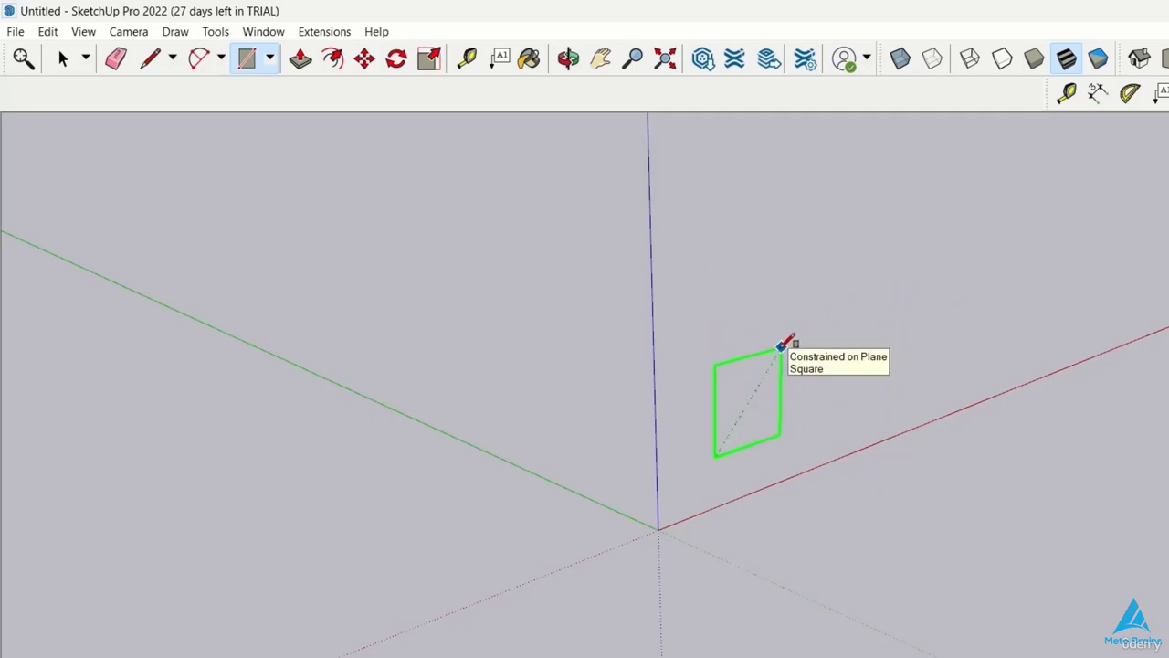
{"action": "left_click", "coordinate": [781, 347]}
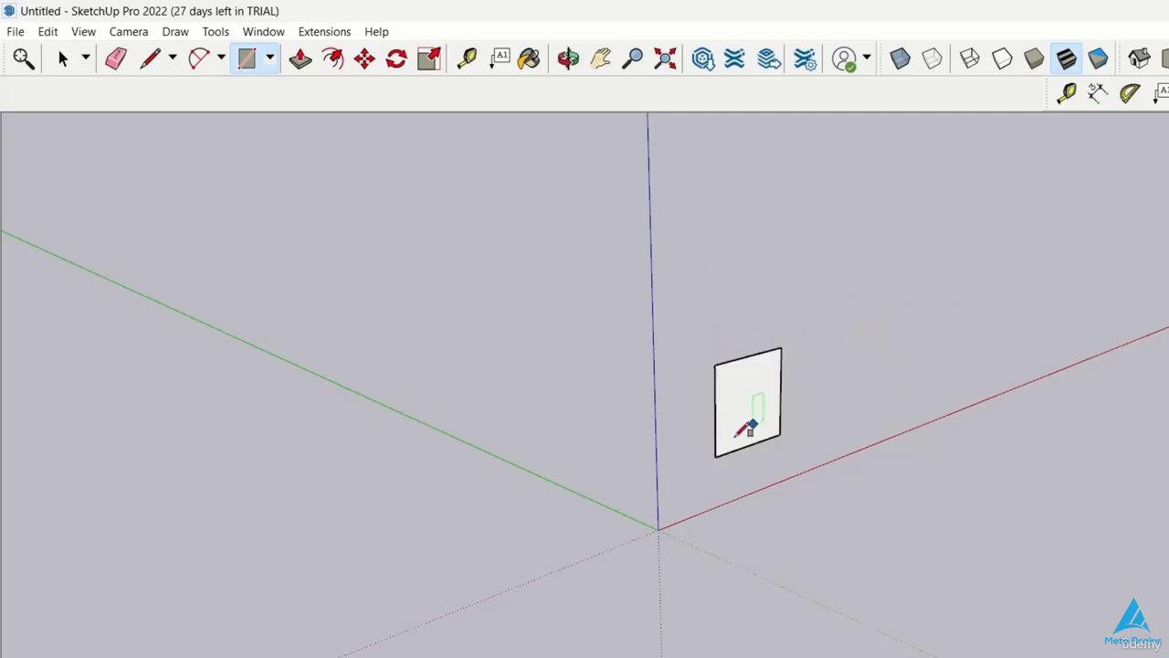
Step: Draw a freehand flat rectangle beside the upright square, and a second flat one of 100',200' across the red axis from it
{"action": "left_click", "coordinate": [895, 404]}
{"action": "left_click", "coordinate": [1016, 299]}
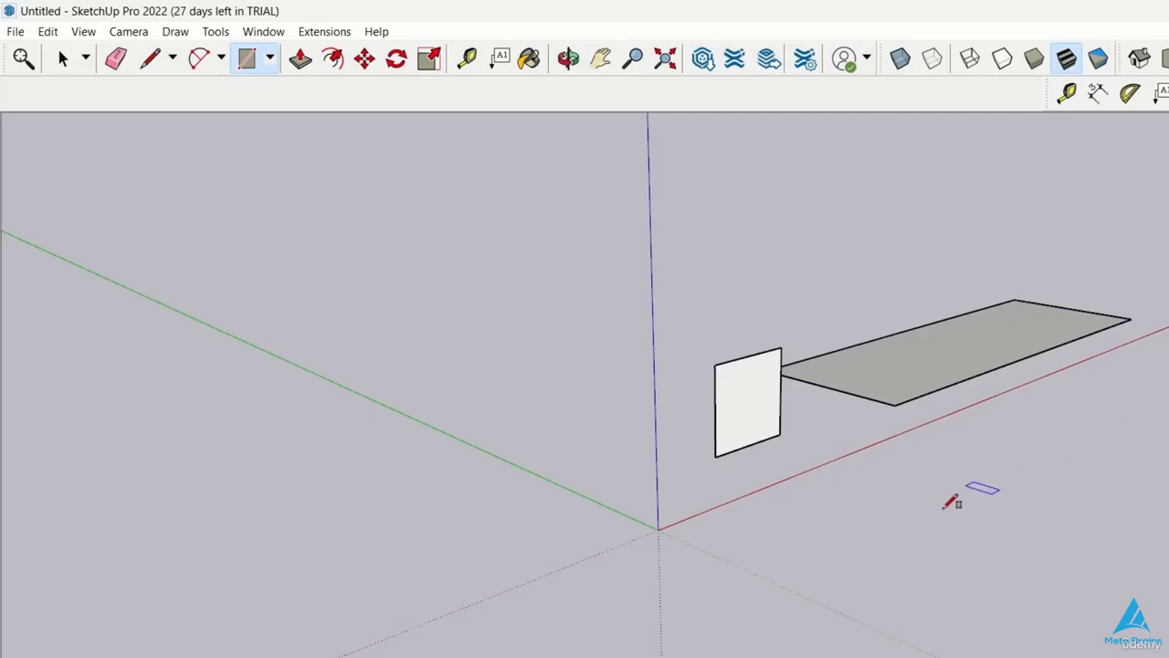
{"action": "left_click", "coordinate": [810, 583]}
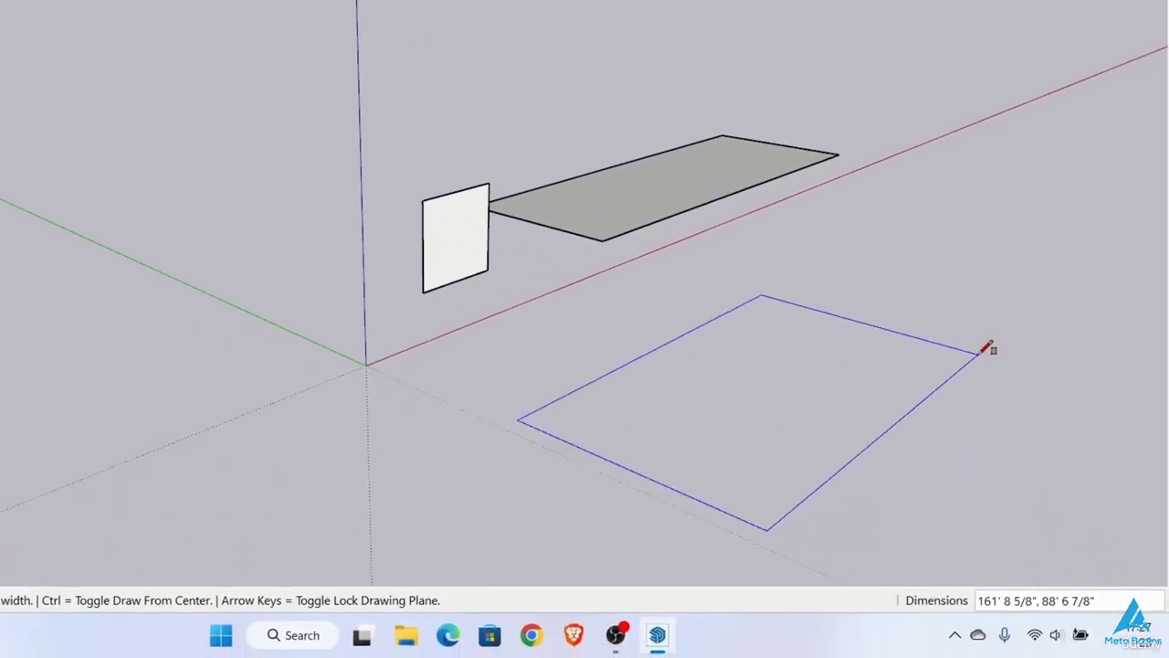
{"action": "type", "text": "100',200"}
{"action": "key", "text": "Return"}
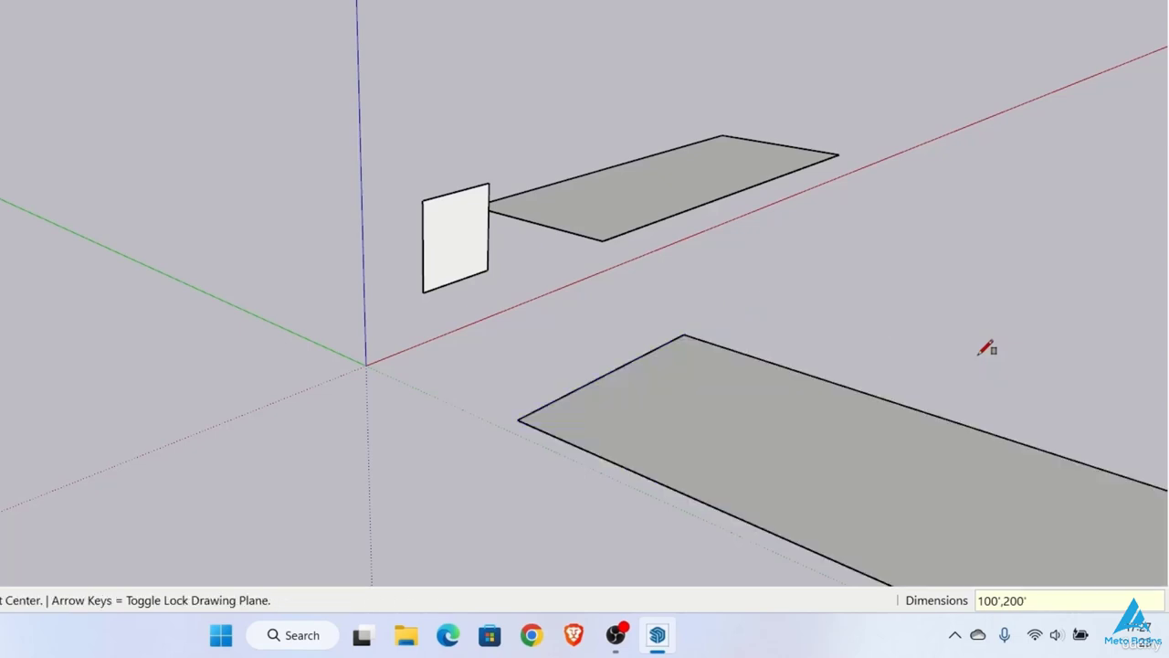
Step: Try to draw a rectangle in the empty area near the origin with its plane locked parallel to the upright square
{"action": "scroll", "coordinate": [987, 348], "scroll_direction": "down", "scroll_amount": 1}
{"action": "middle_click_drag", "start_coordinate": [980, 354], "coordinate": [708, 237], "text": "shift"}
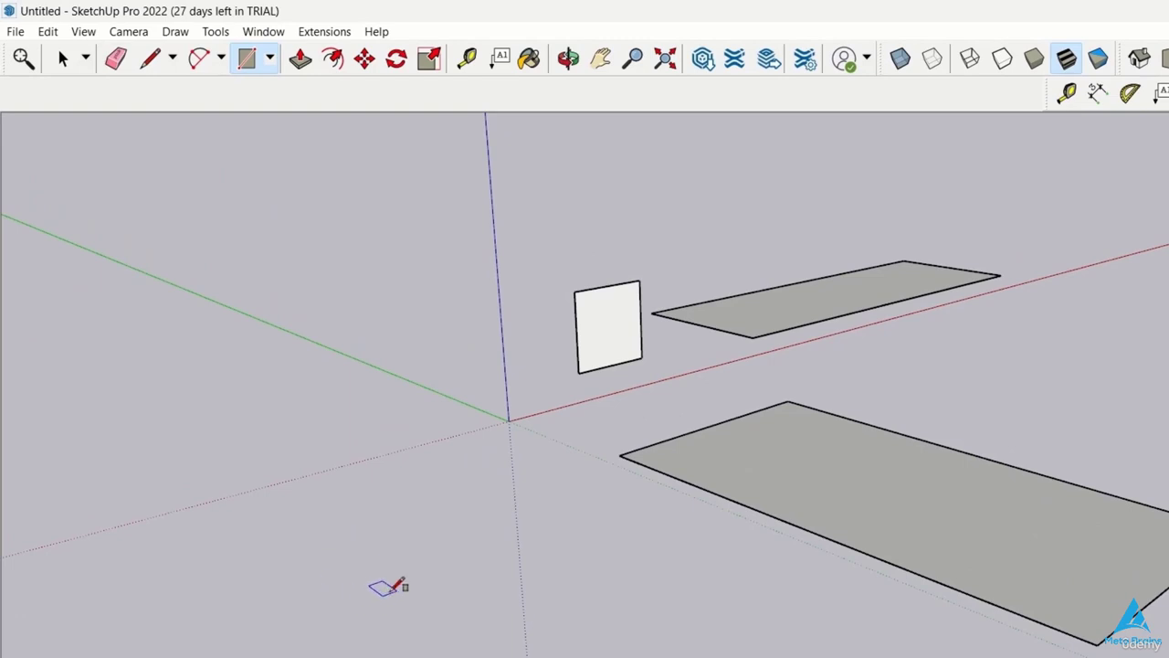
{"action": "left_click", "coordinate": [421, 576]}
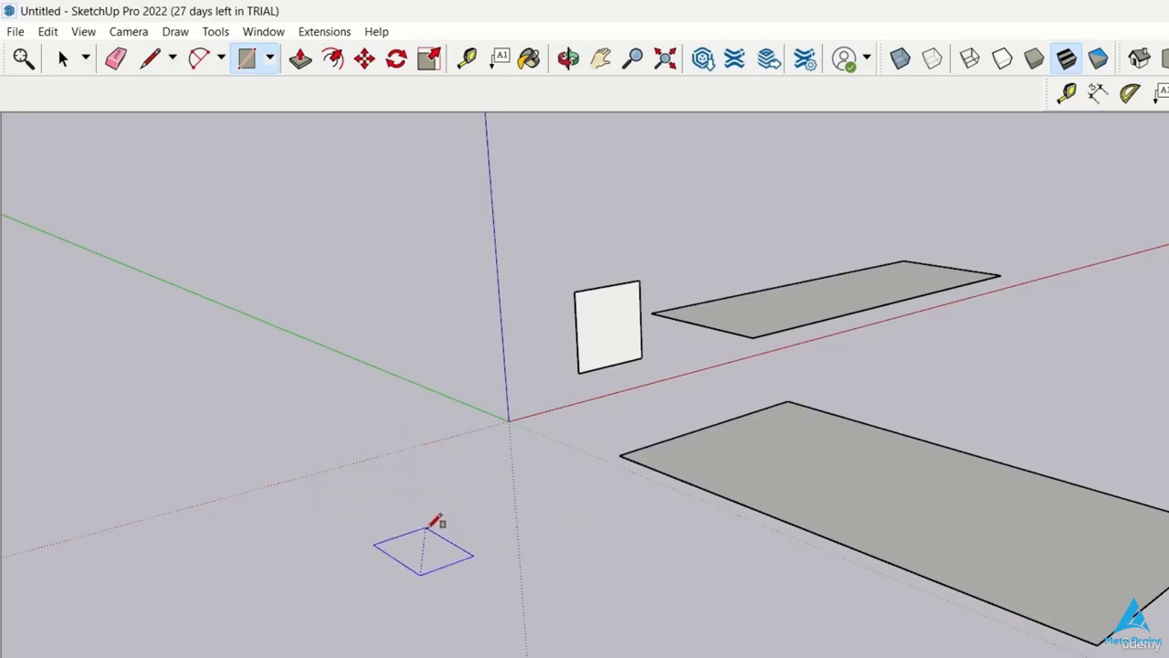
{"action": "left_click", "coordinate": [420, 573]}
{"action": "key", "text": "Down"}
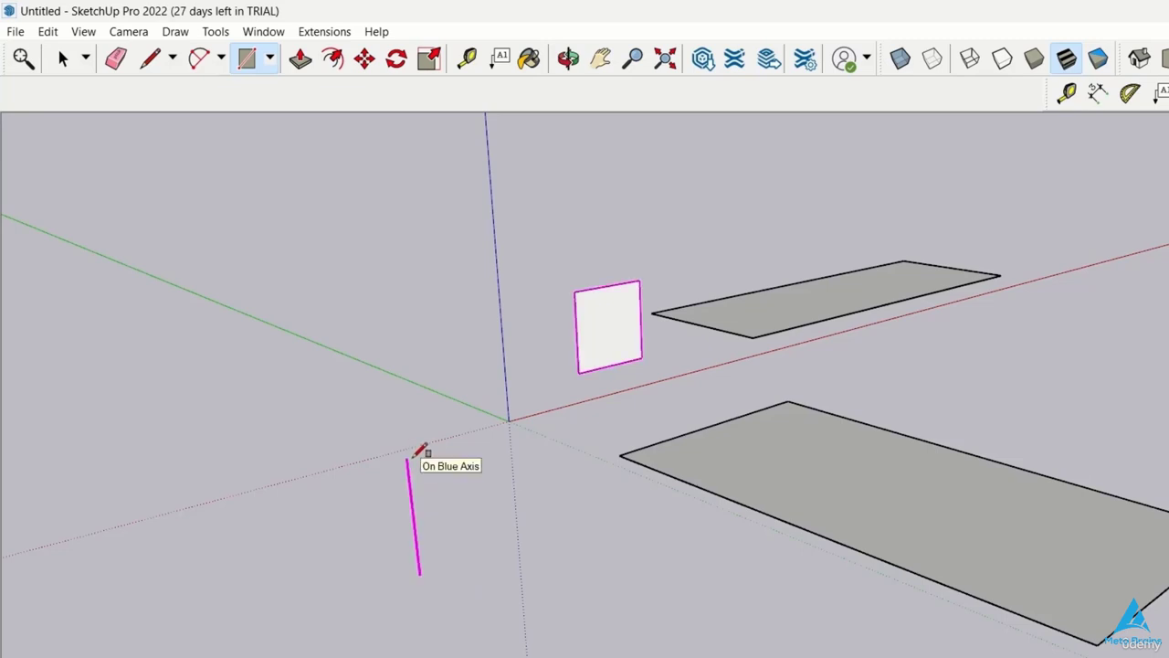
{"action": "key", "text": "Escape"}
Step: Try out a rectangle near the origin with its plane locked to the blue axis, the green axis and parallel to the square
{"action": "middle_click_drag", "start_coordinate": [321, 410], "coordinate": [559, 357], "text": "shift"}
{"action": "key", "text": "Down"}
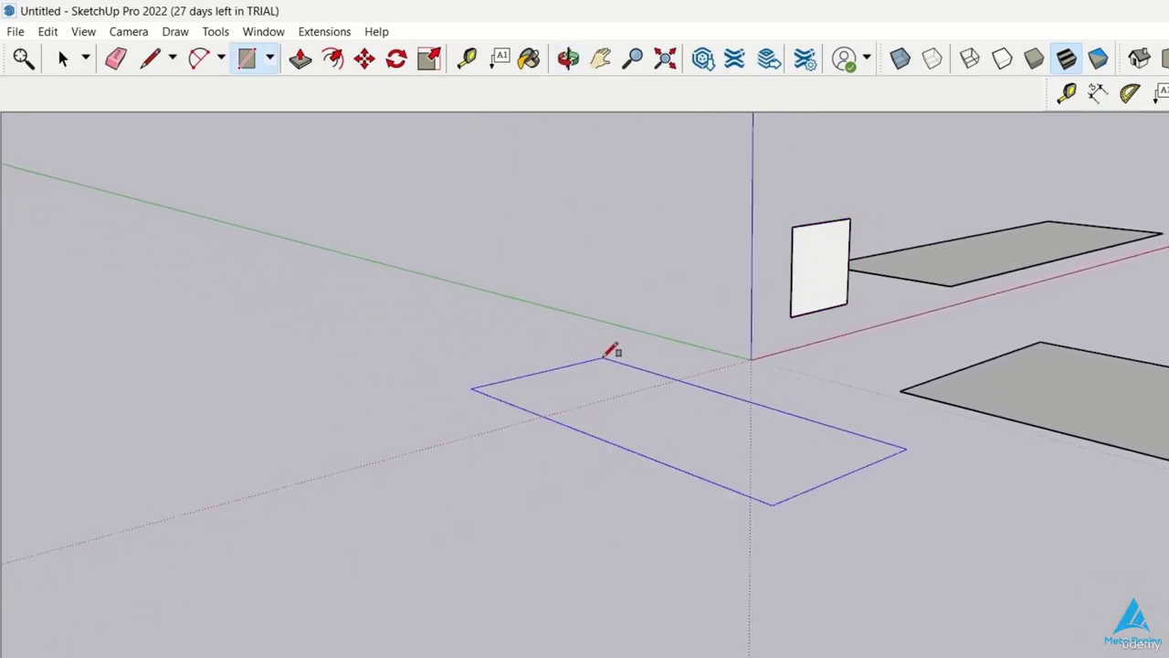
{"action": "key", "text": "Up"}
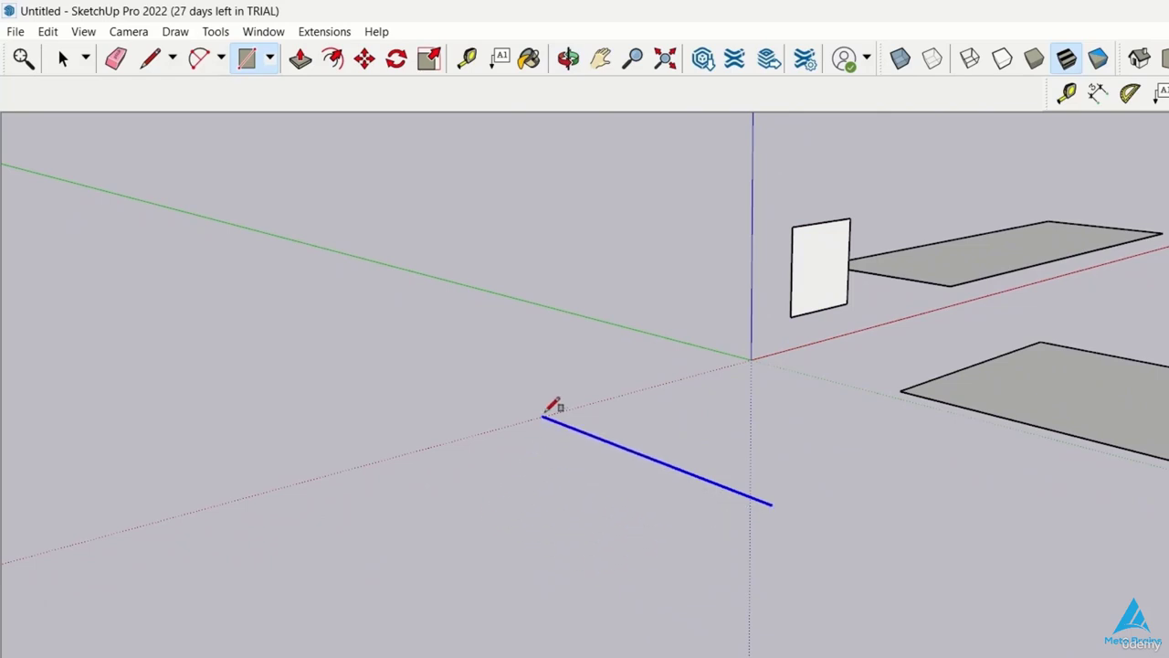
{"action": "key", "text": "Left"}
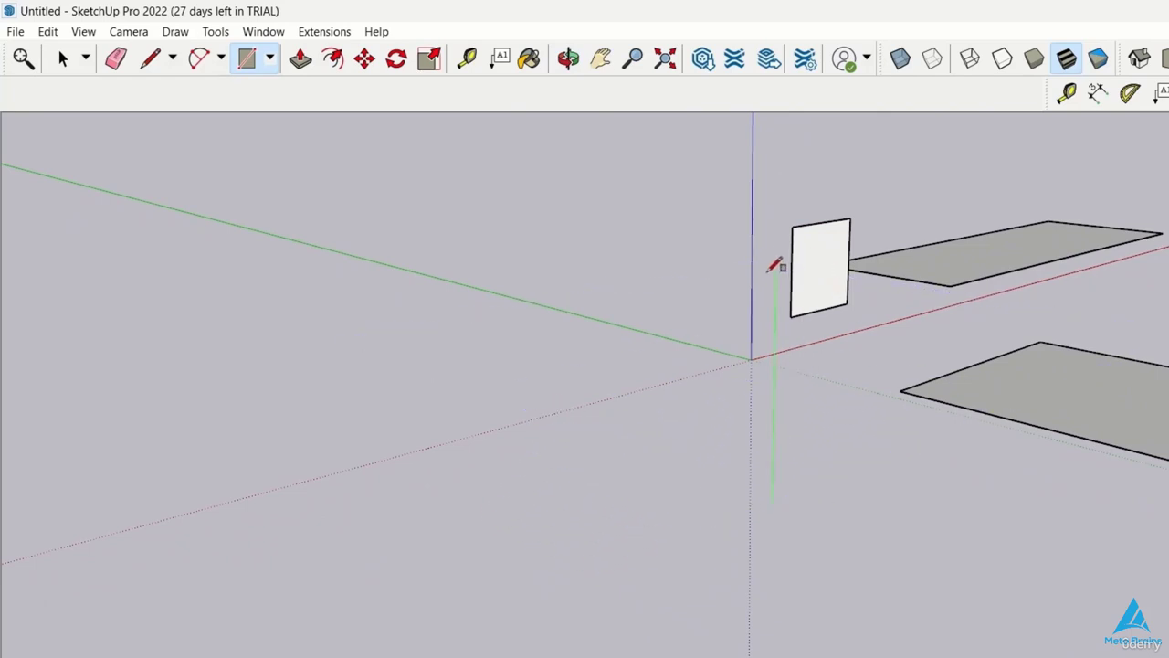
{"action": "key", "text": "Down"}
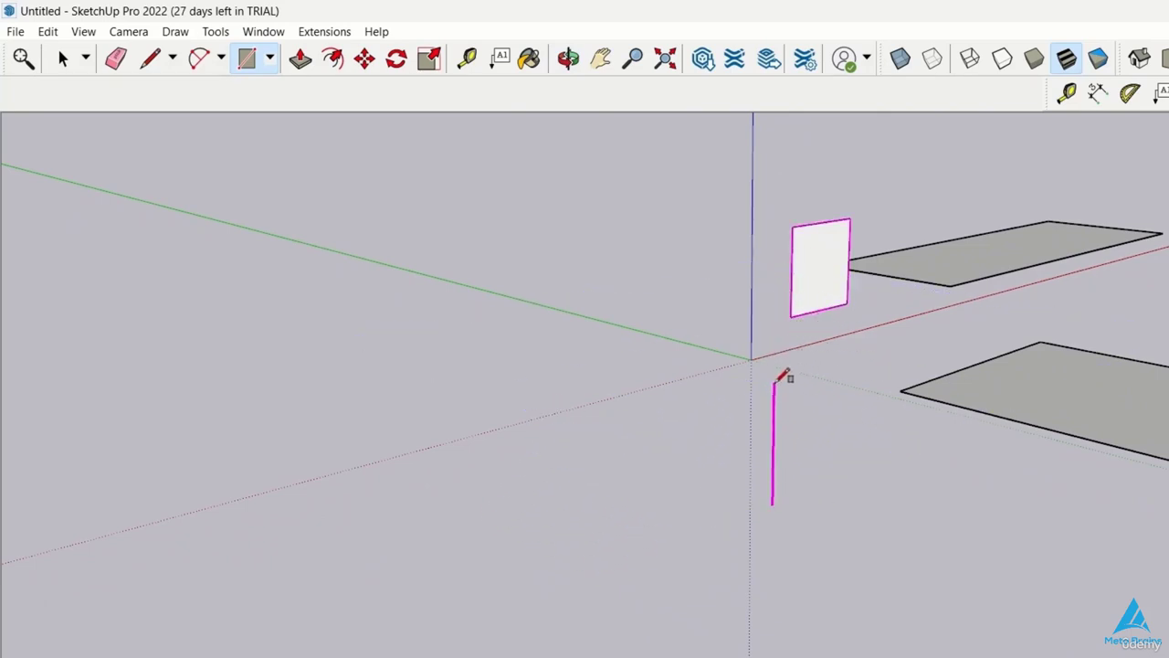
{"action": "middle_click_drag", "start_coordinate": [778, 382], "coordinate": [577, 384]}
{"action": "key", "text": "Down"}
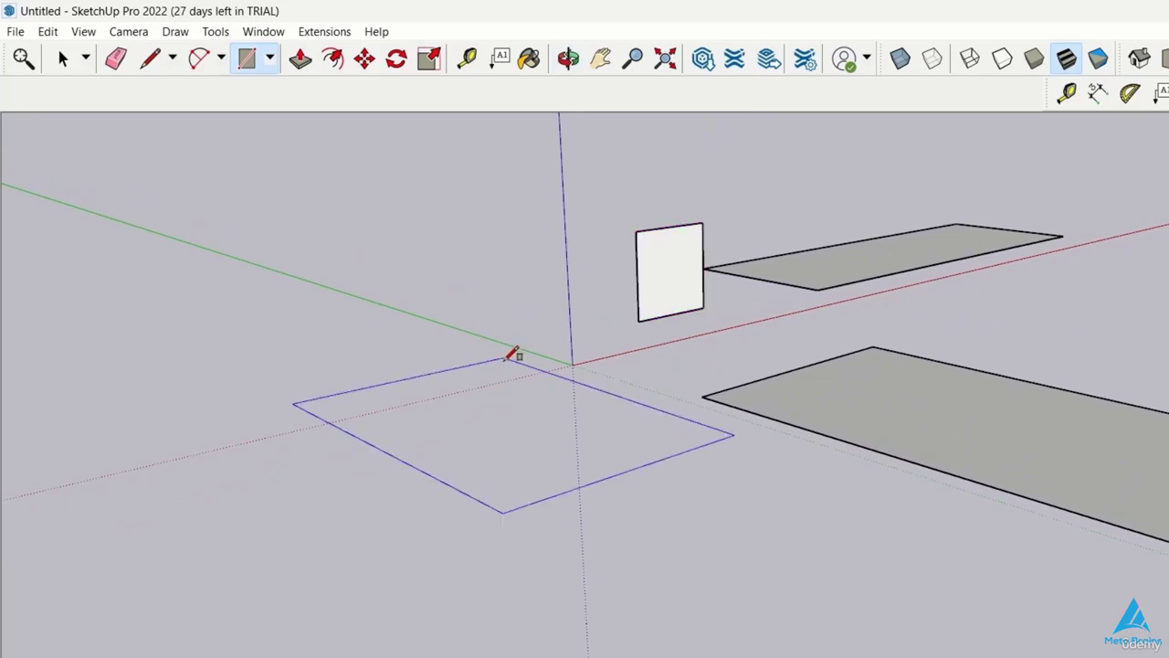
{"action": "key", "text": "Up"}
{"action": "key", "text": "Up"}
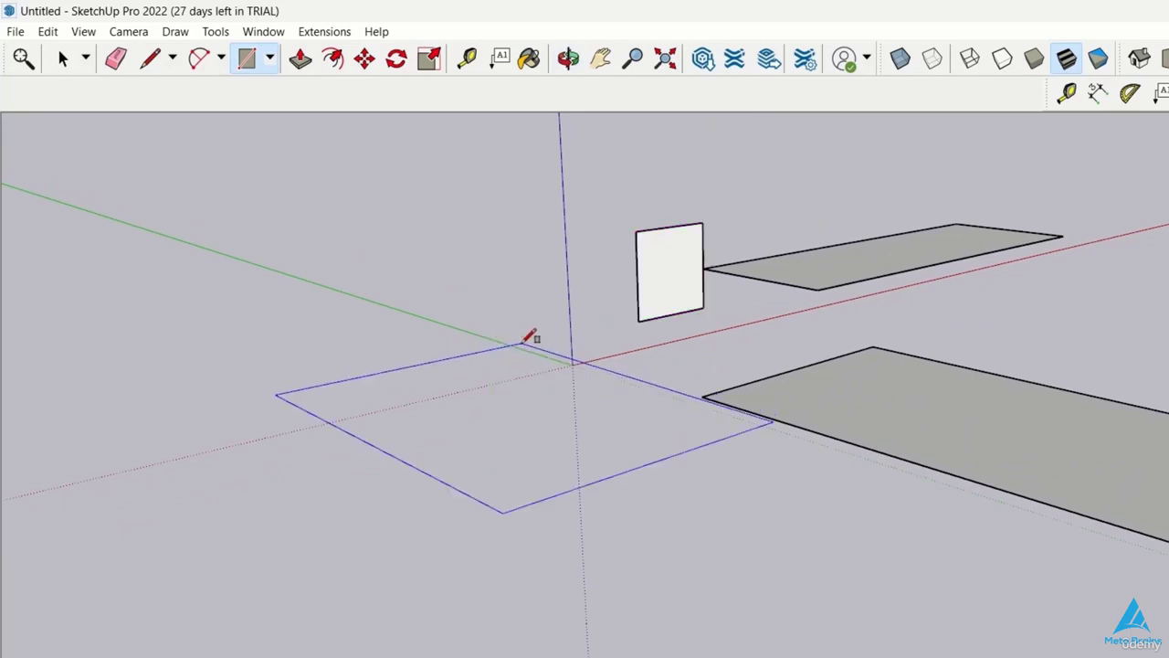
{"action": "left_click", "coordinate": [63, 59]}
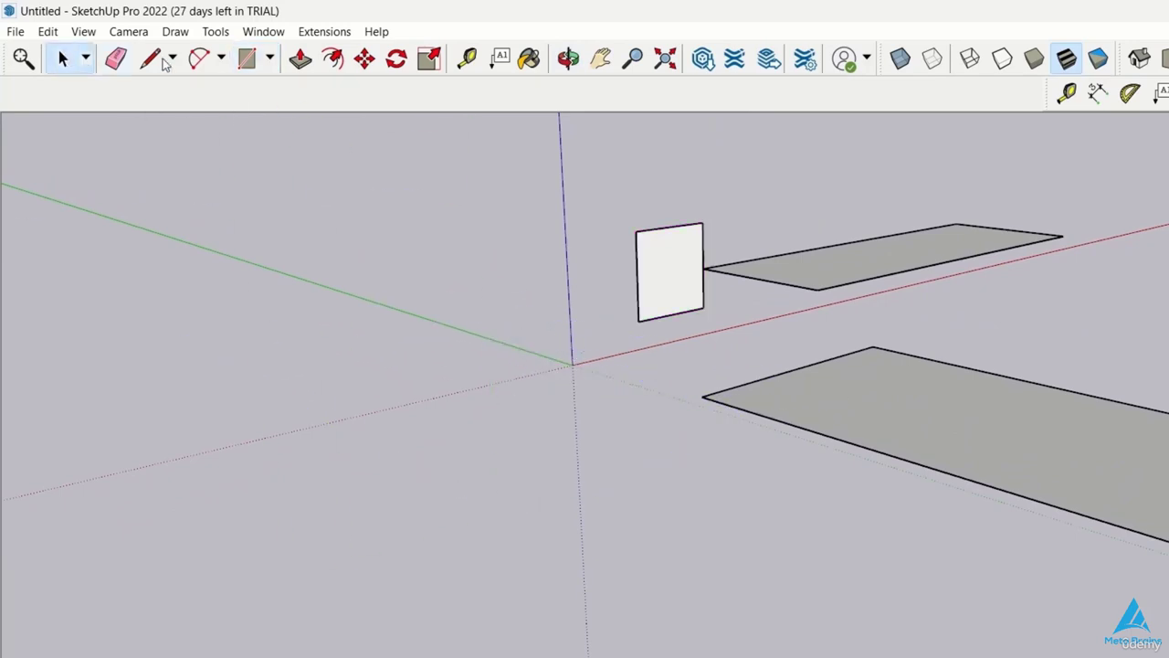
Step: Show the Default Tray
{"action": "left_click", "coordinate": [257, 30]}
{"action": "mouse_move", "coordinate": [302, 50]}
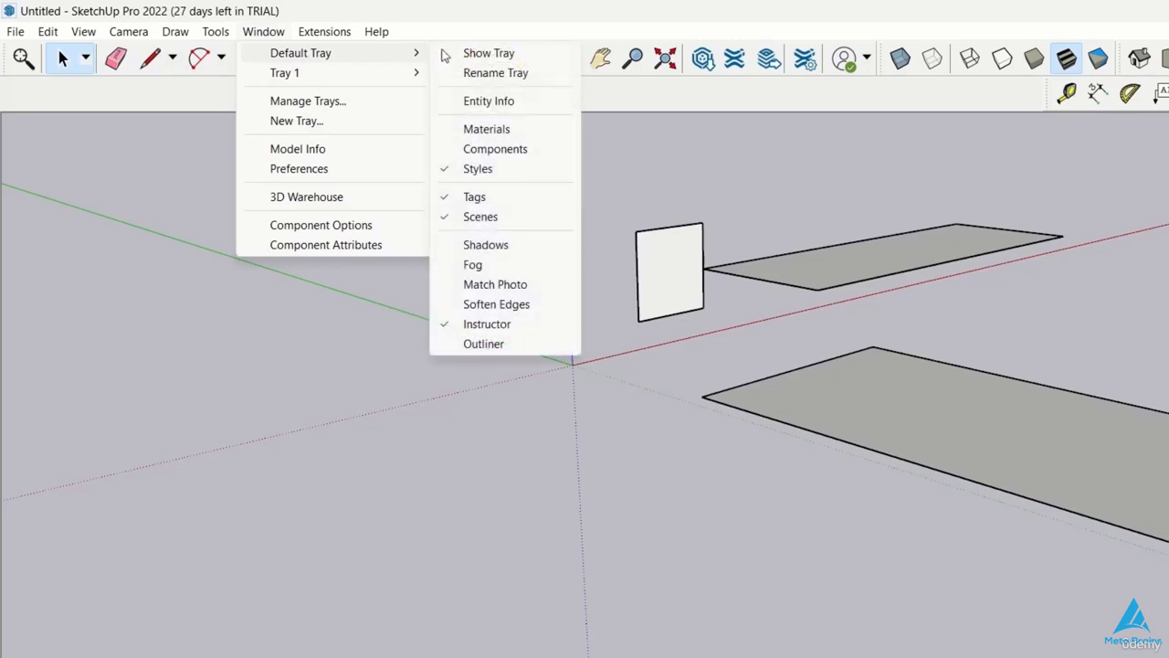
{"action": "left_click", "coordinate": [486, 49]}
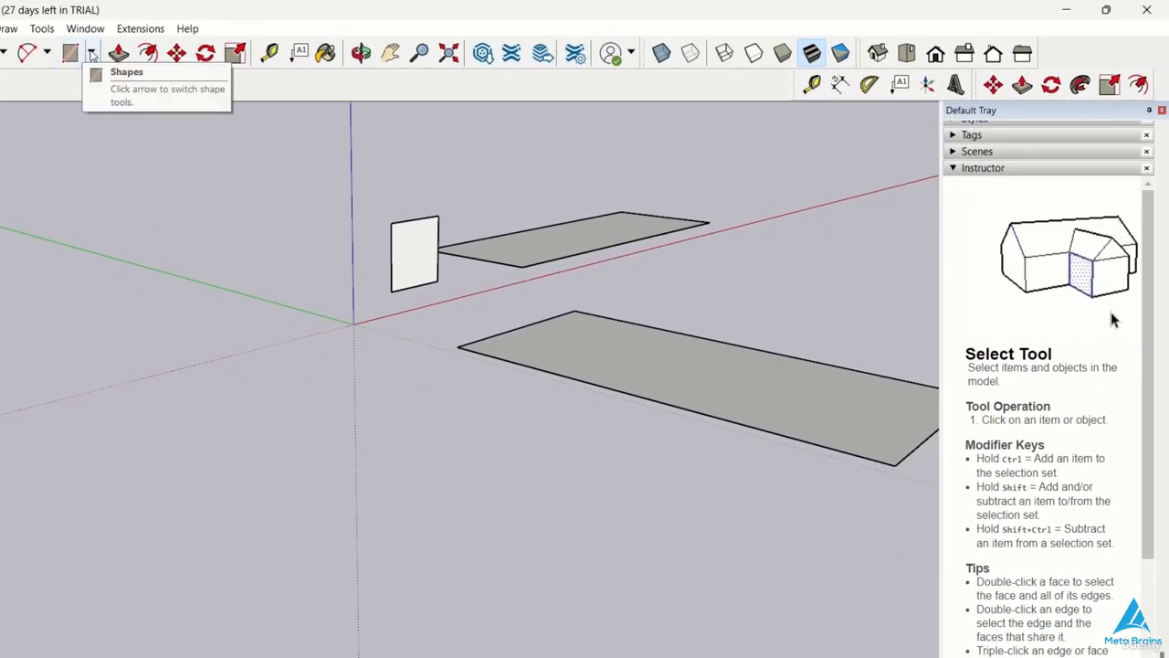
Step: Read the Instructor's Rectangle tip on the order of measurements, and draw a flat 100',50' rectangle in the empty area near the origin
{"action": "left_click", "coordinate": [73, 52]}
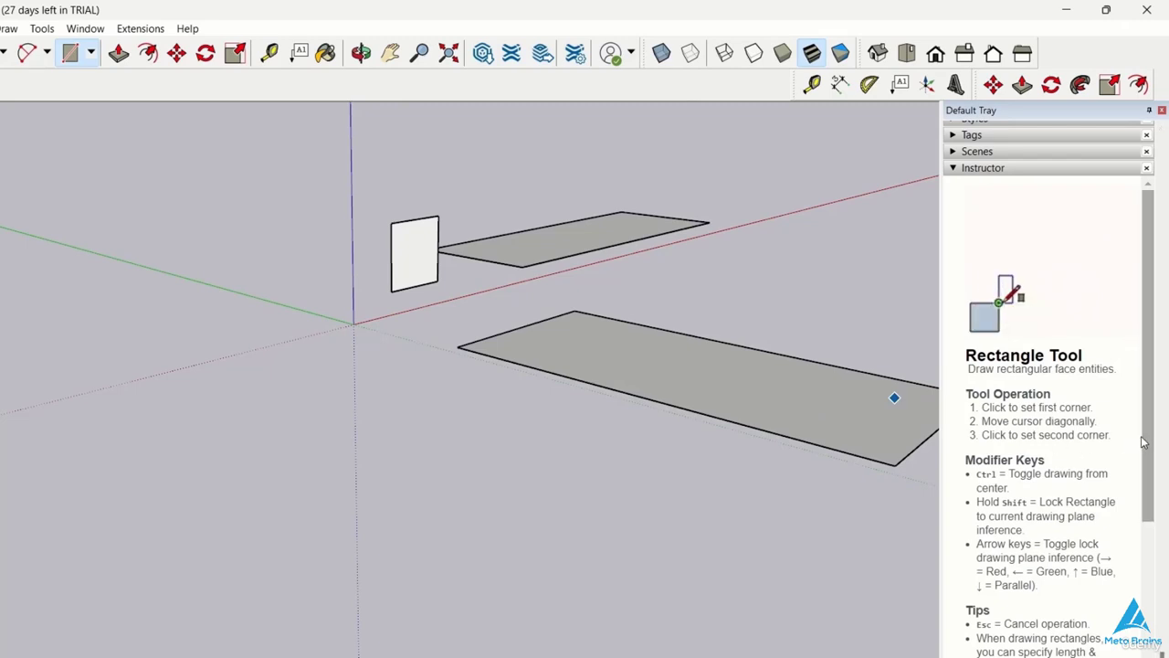
{"action": "scroll", "coordinate": [1142, 442], "scroll_direction": "down", "scroll_amount": 5}
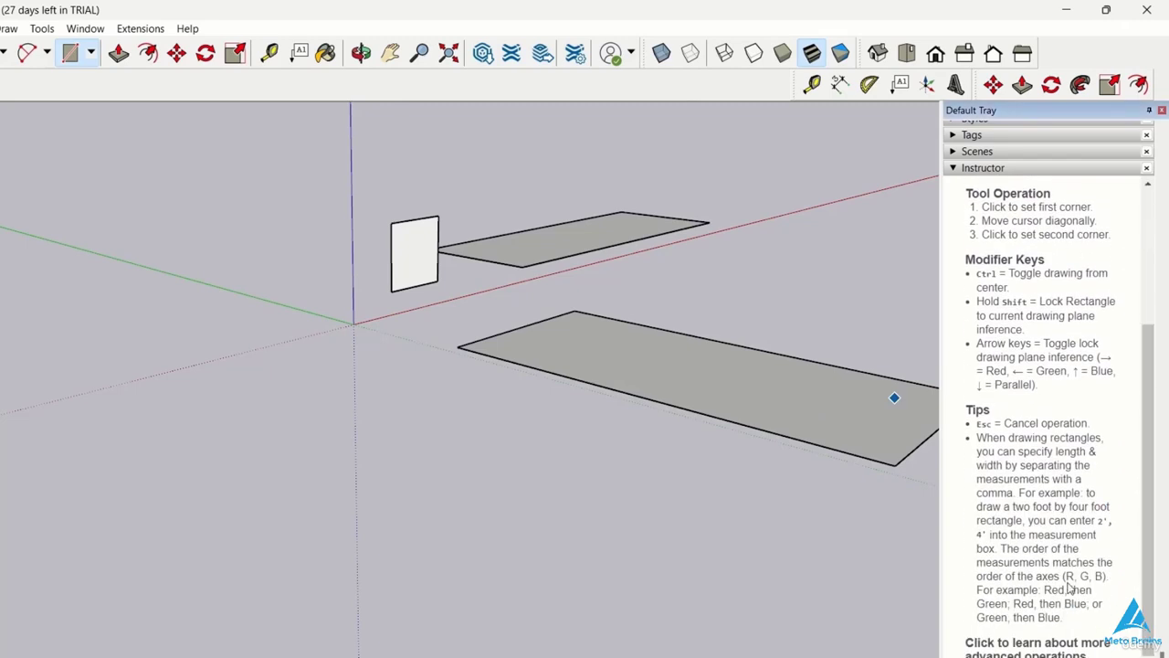
{"action": "left_click_drag", "start_coordinate": [1004, 549], "coordinate": [1108, 578]}
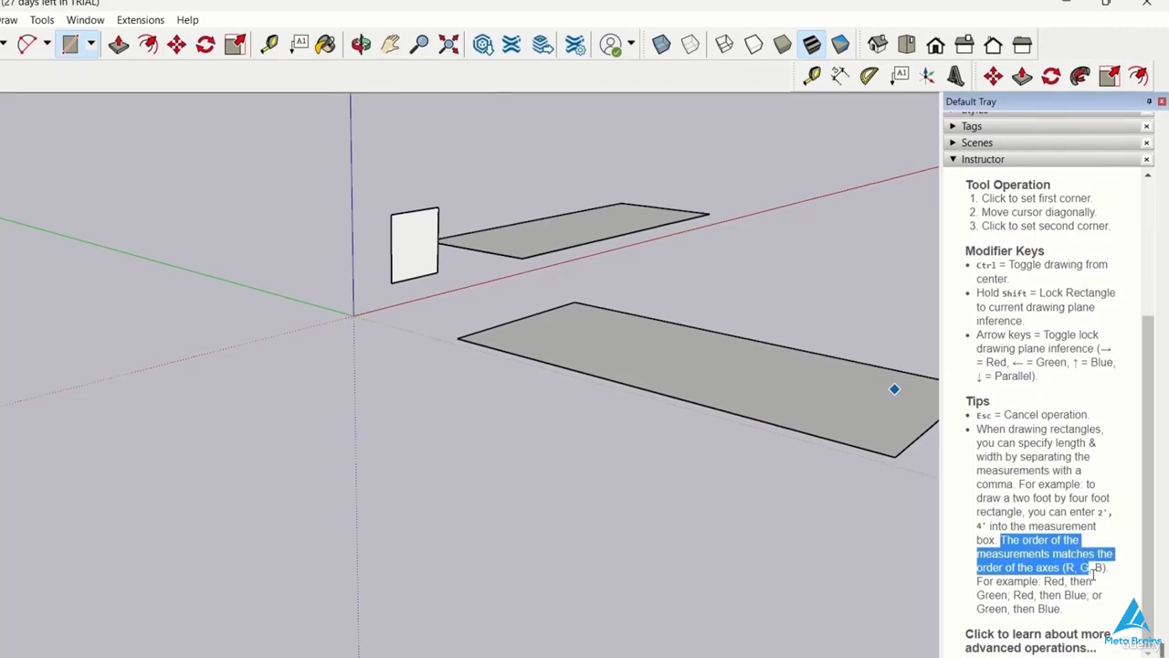
{"action": "left_click", "coordinate": [1046, 589]}
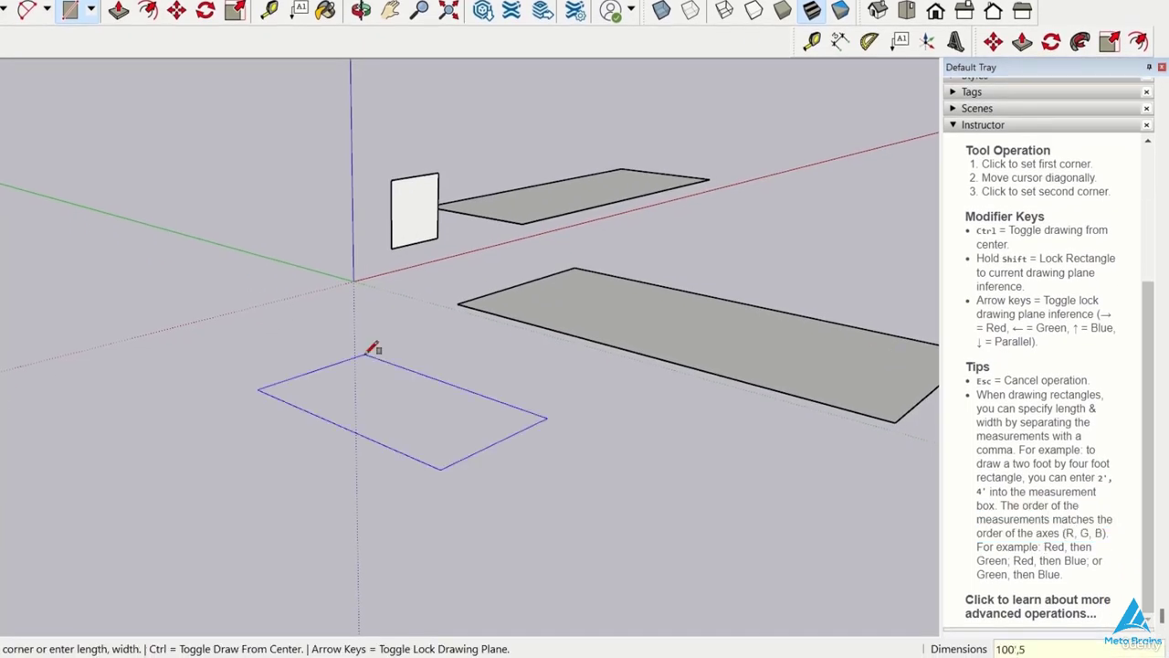
{"action": "key", "text": "Return"}
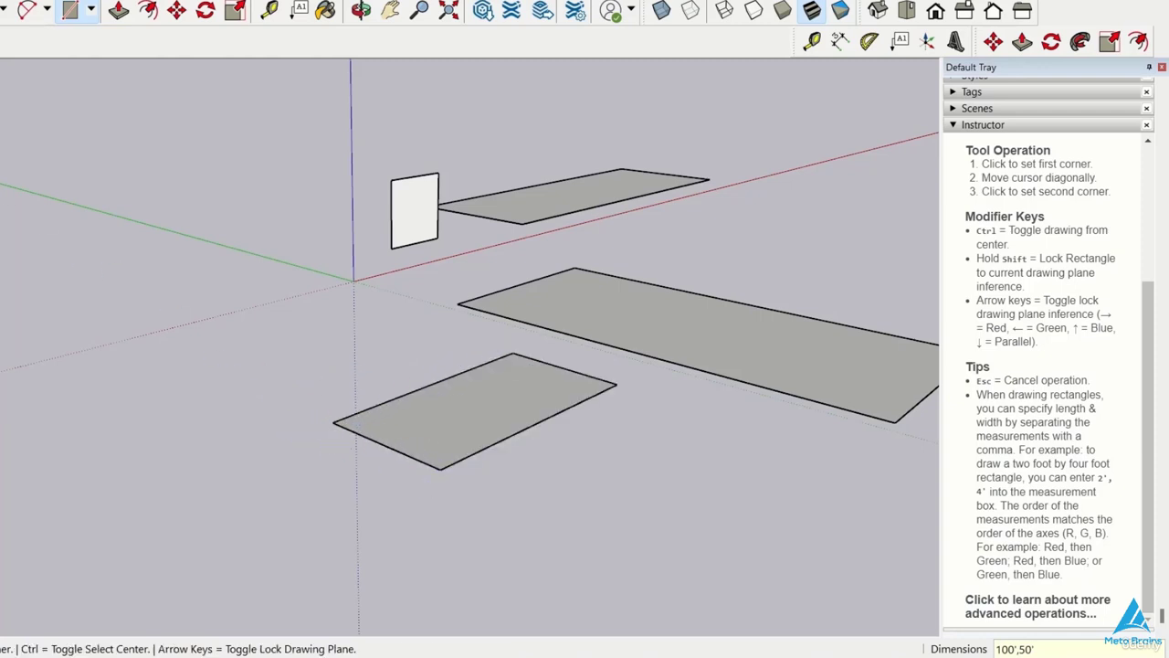
{"action": "key", "text": "space"}
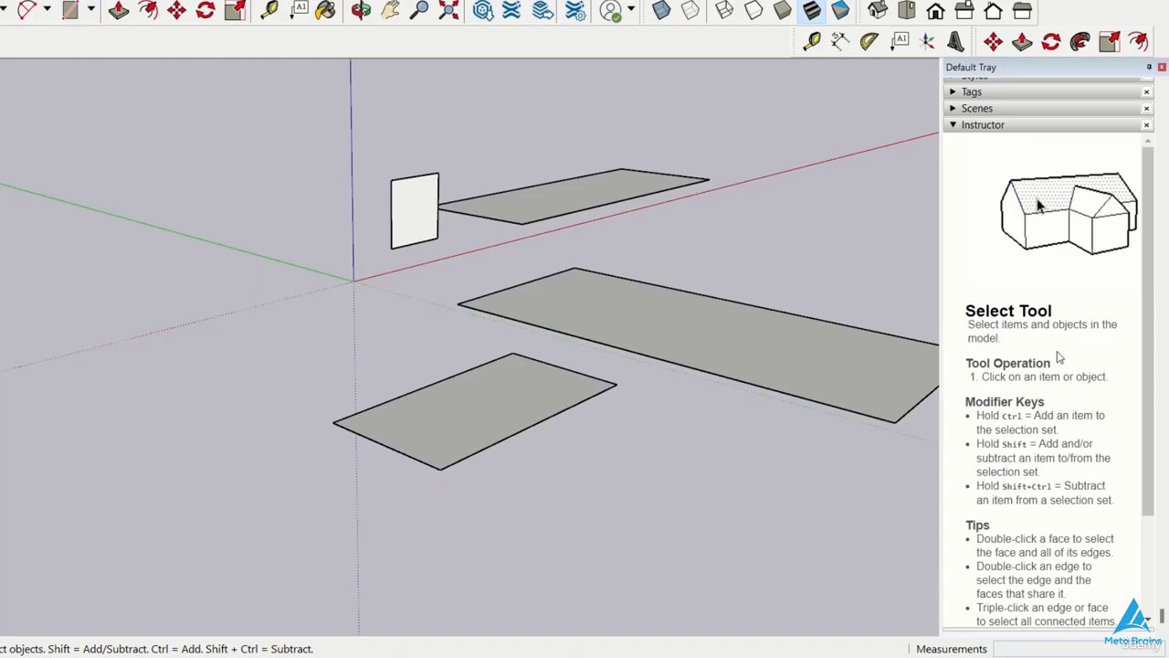
Step: Read through the Instructor's help for the Line tool and return to the Select tool
{"action": "key", "text": "l"}
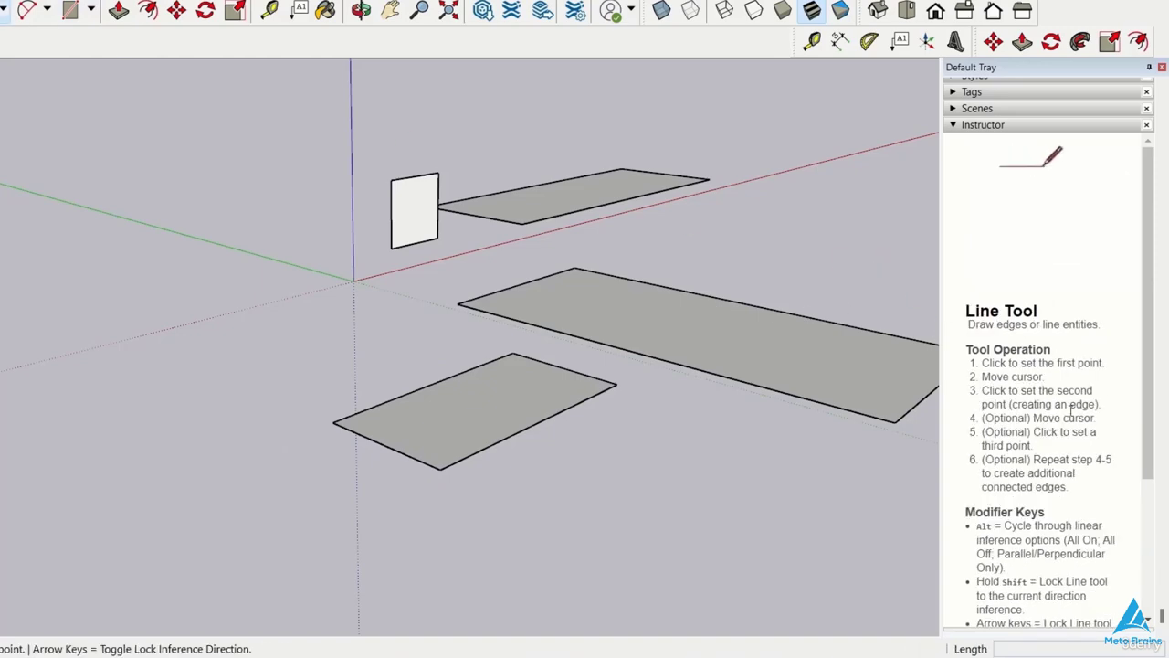
{"action": "scroll", "coordinate": [1107, 424], "scroll_direction": "down", "scroll_amount": 5}
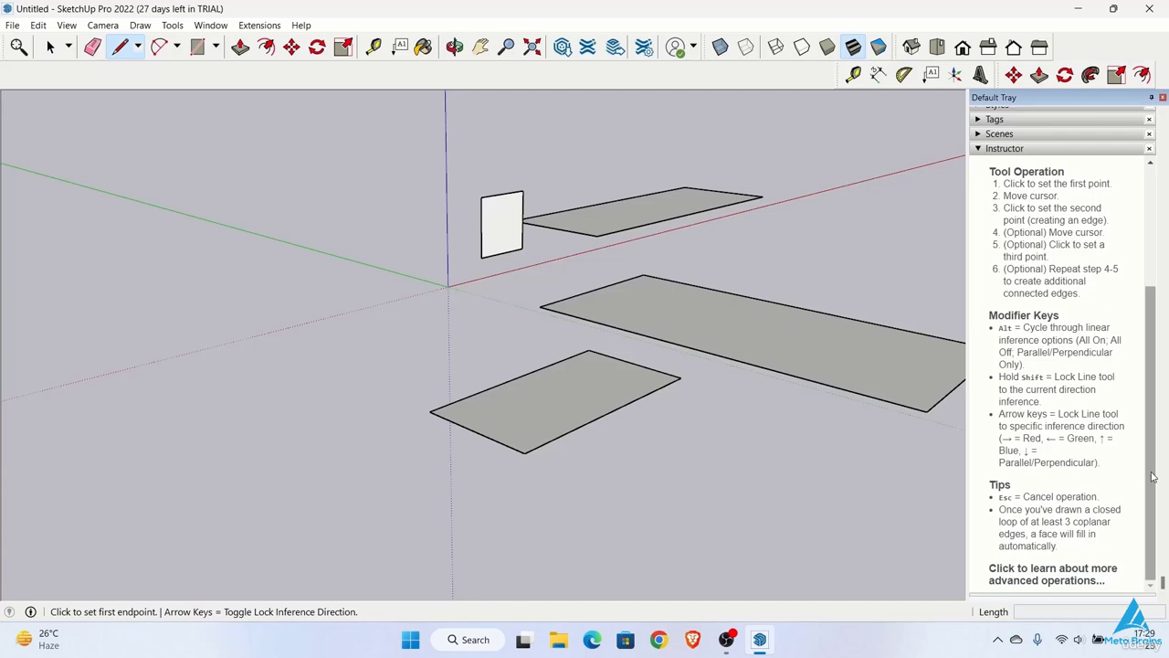
{"action": "left_click_drag", "start_coordinate": [1152, 477], "coordinate": [1134, 350]}
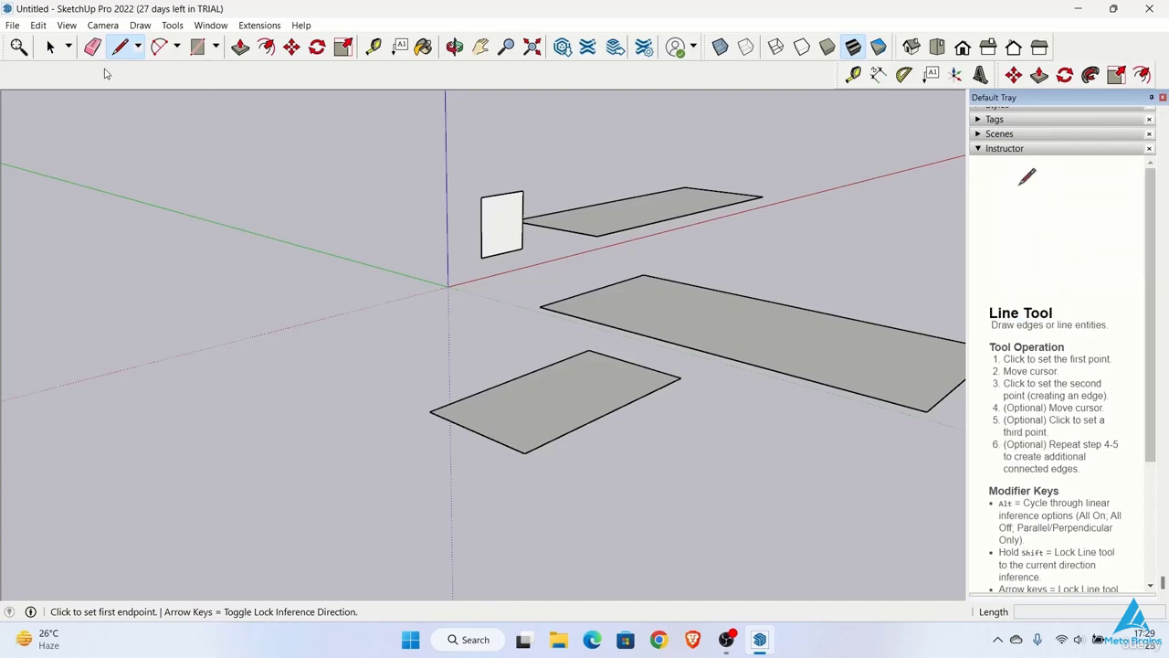
{"action": "left_click", "coordinate": [51, 47]}
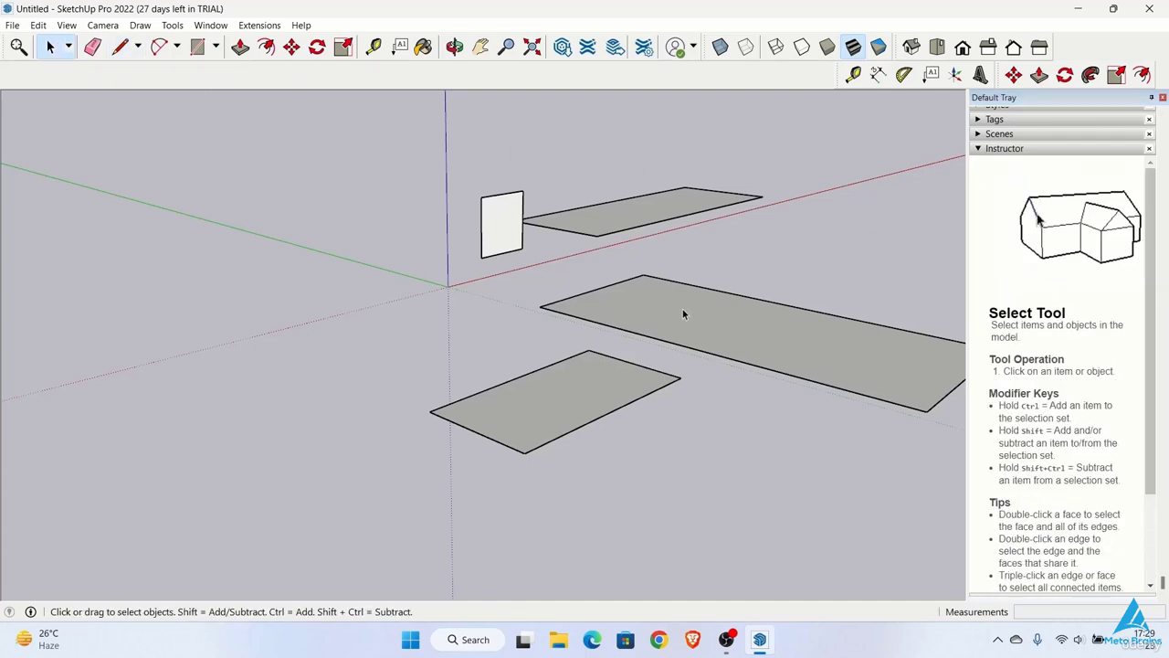